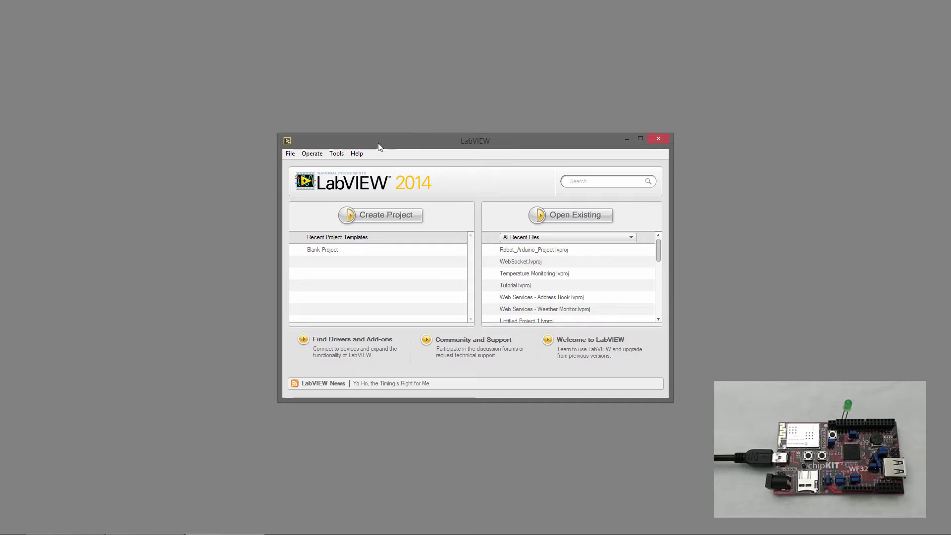
# Step: Launch the LINX Firmware Wizard from Tools > MakerHub > LINX
pyautogui.click(337, 154)
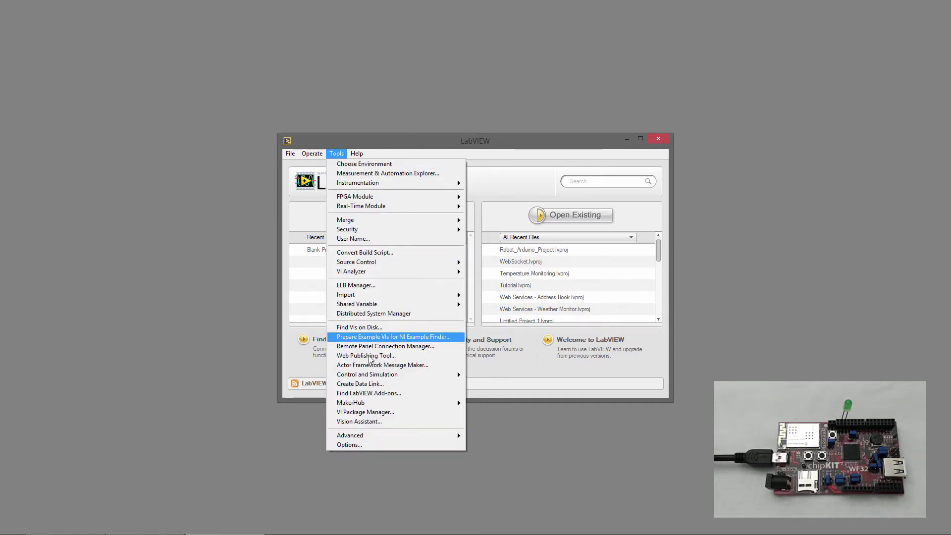
pyautogui.moveTo(414, 402)
pyautogui.moveTo(478, 403)
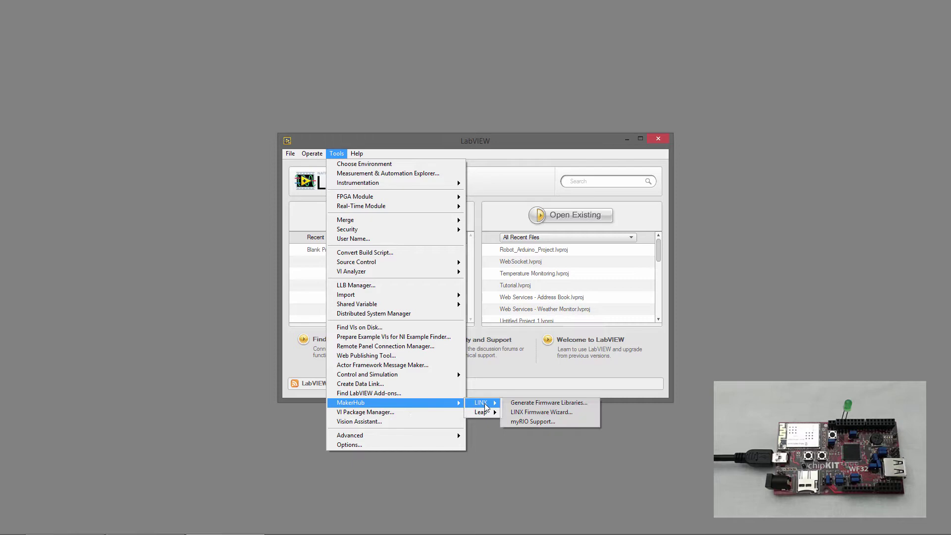
pyautogui.click(532, 416)
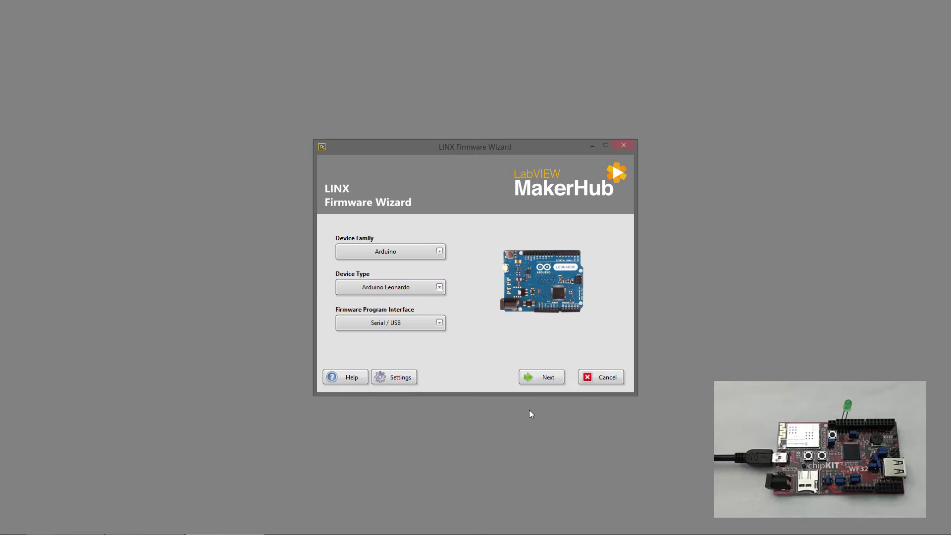
# Step: Set Device Family to Digilent and Device Type to chipKIT WF32
pyautogui.click(416, 252)
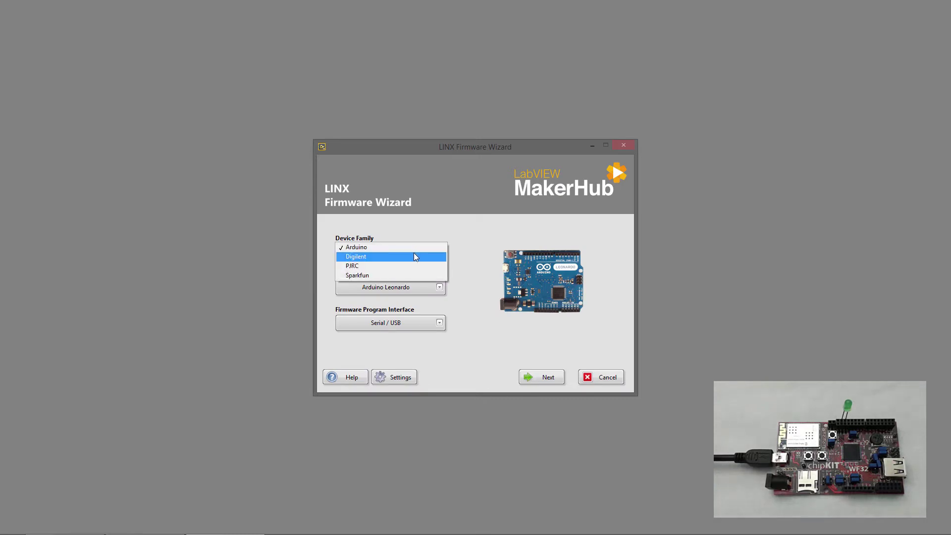
pyautogui.click(416, 256)
pyautogui.click(426, 287)
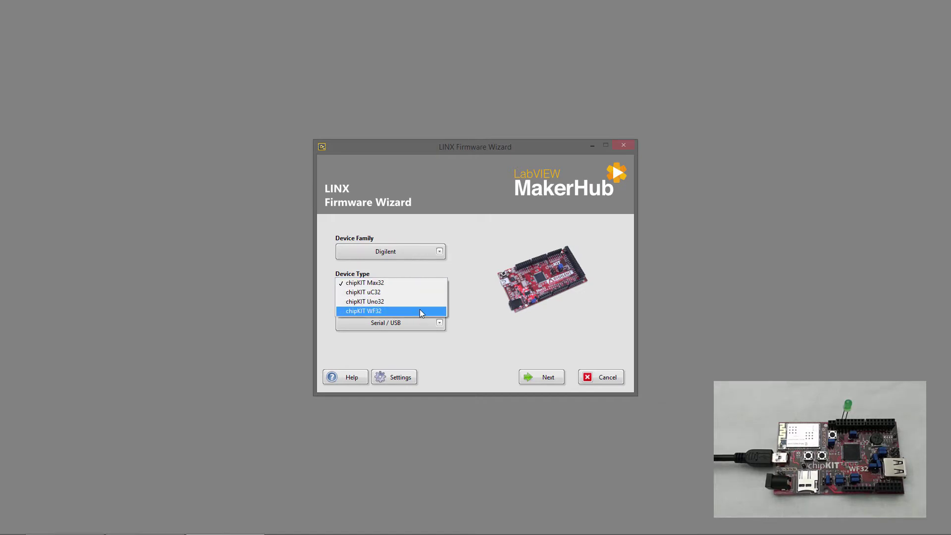
pyautogui.click(420, 311)
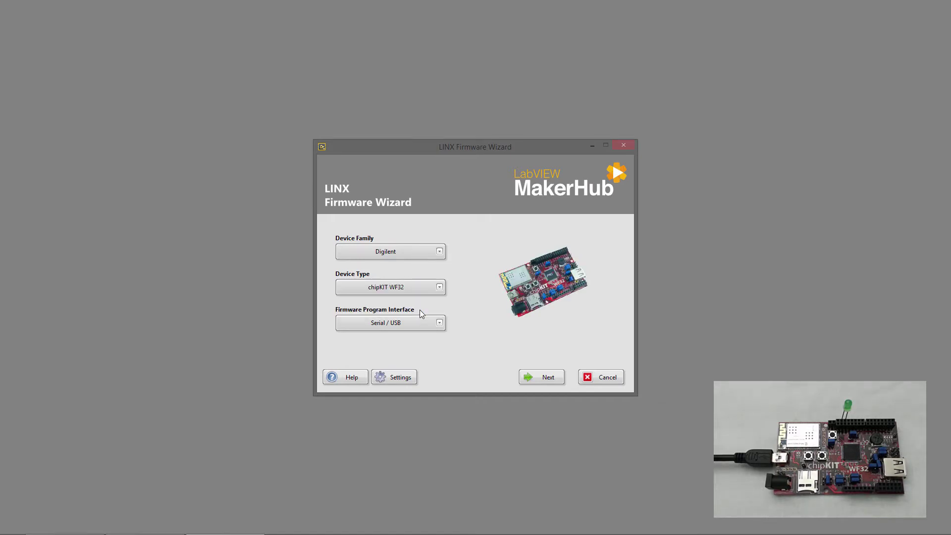
# Step: Select COM6 as the upload port and advance to the Firmware Version page
pyautogui.click(536, 376)
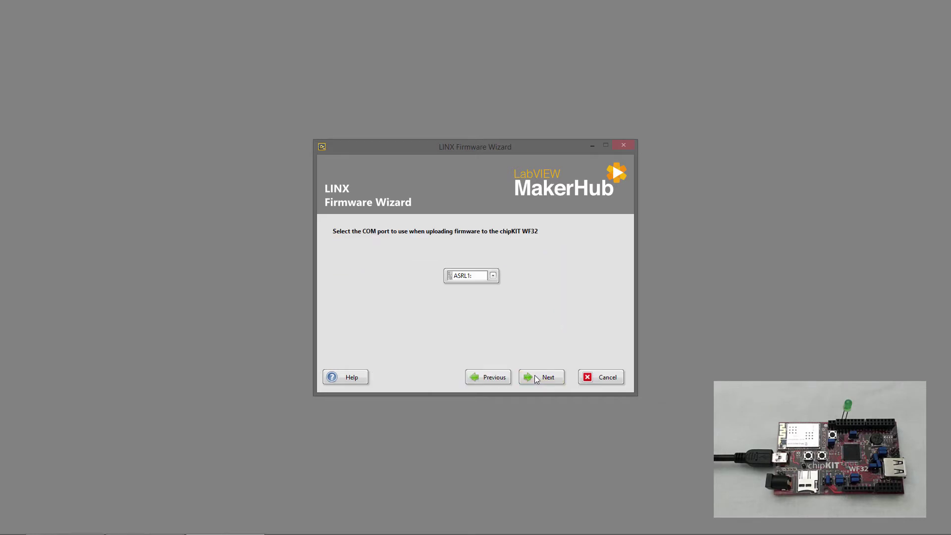
pyautogui.click(494, 277)
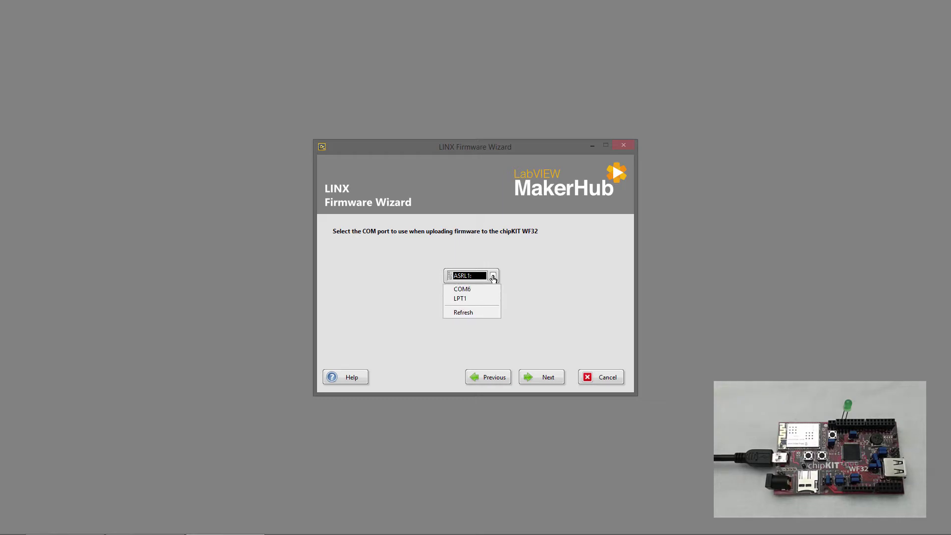
pyautogui.click(491, 289)
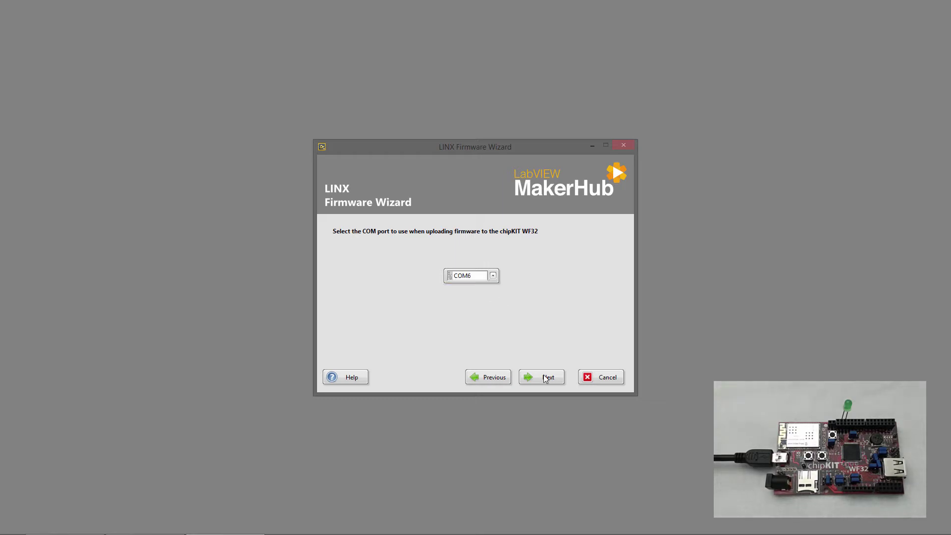
pyautogui.click(545, 379)
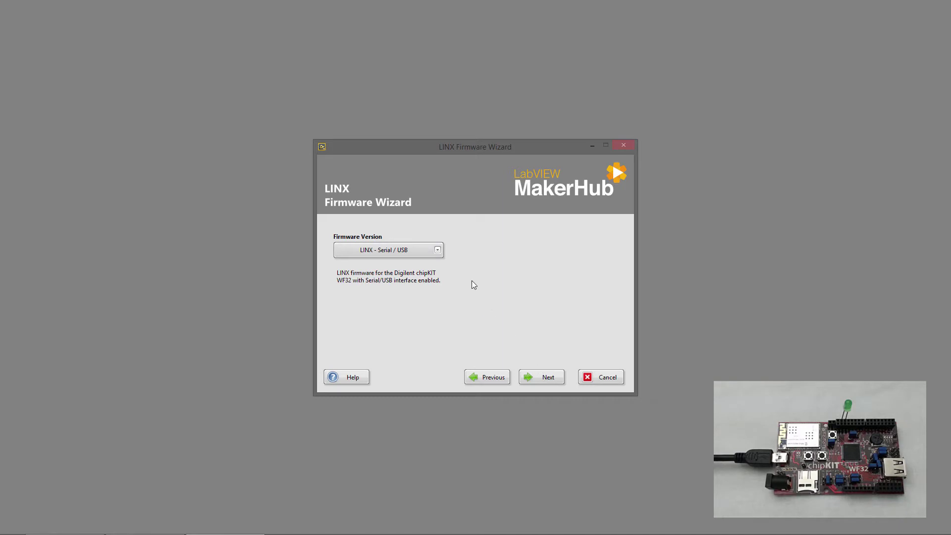
# Step: Choose LINX - WiFi firmware with SSID Gonzo and IP address 192.168.1.127
pyautogui.click(435, 254)
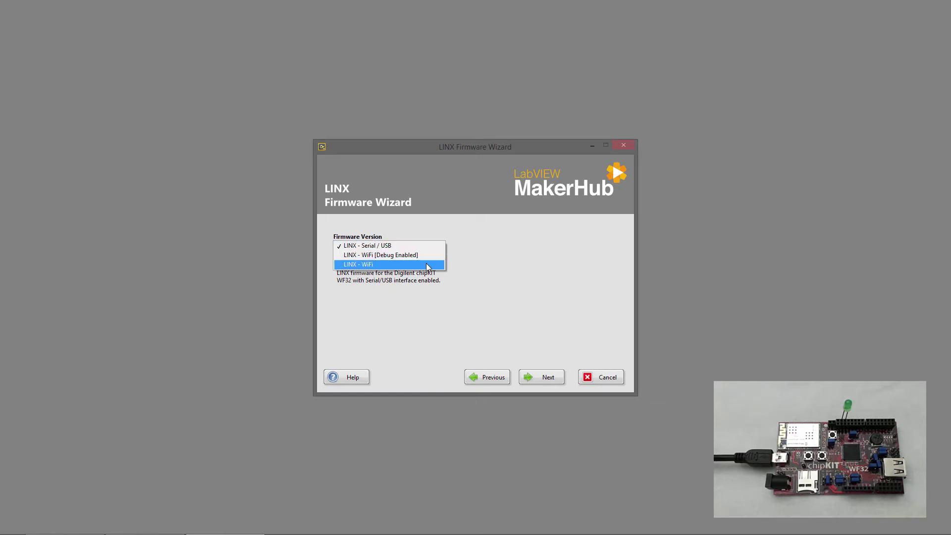
pyautogui.click(428, 266)
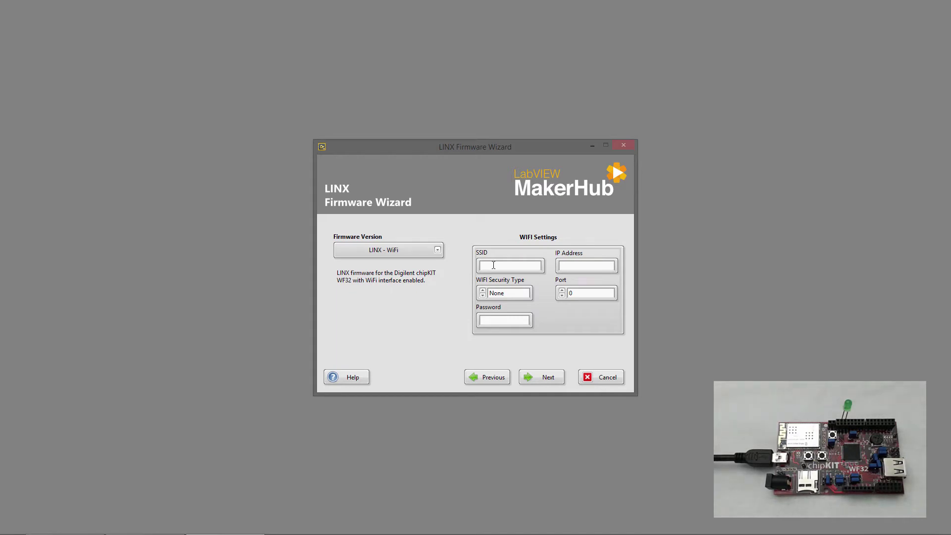
pyautogui.write('Gonzo')
pyautogui.click(576, 263)
pyautogui.write('192.168.1.127')
# Step: Set security to WPA2 Password, port 44300, and enter the WiFi network password
pyautogui.click(512, 292)
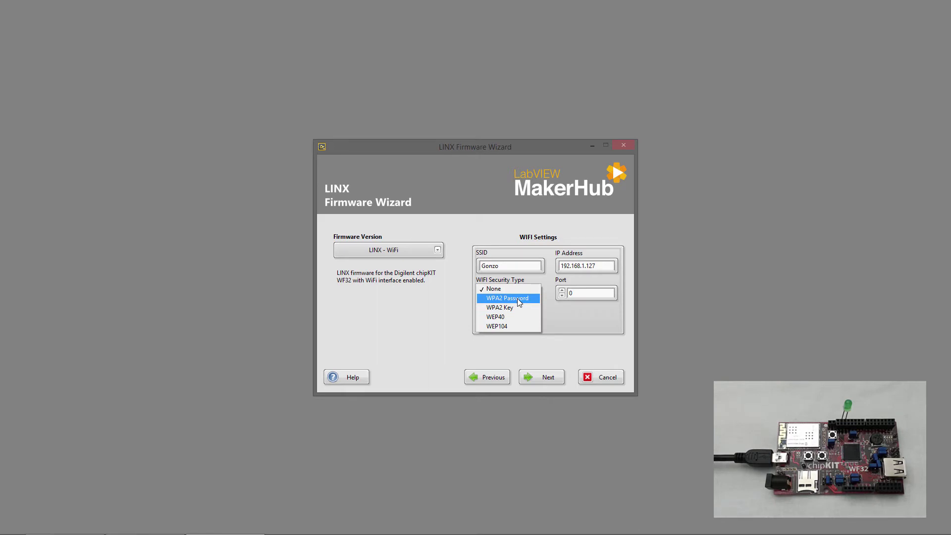
pyautogui.click(518, 302)
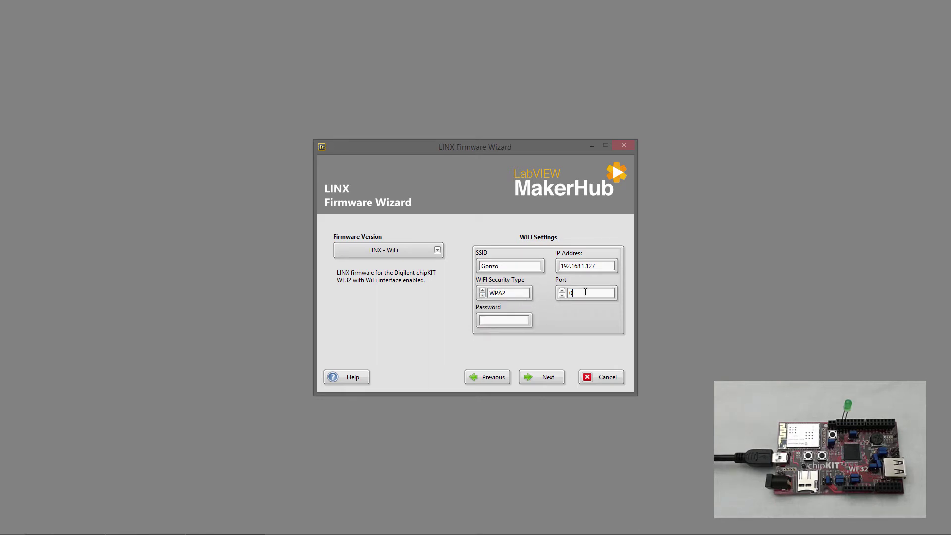
pyautogui.doubleClick(585, 292)
pyautogui.write('44300')
pyautogui.click(505, 320)
pyautogui.write('********')
# Step: Upload the LINX WiFi firmware to the chipKIT WF32 board
pyautogui.click(550, 378)
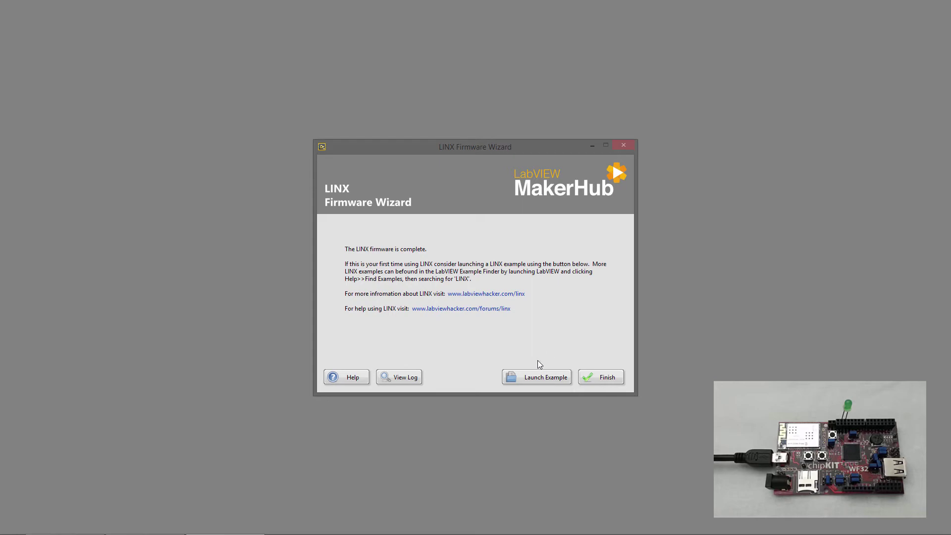
# Step: Launch the Manual Blink Example (TCP), center its front panel, and select the IP Address and Port controls
pyautogui.click(542, 378)
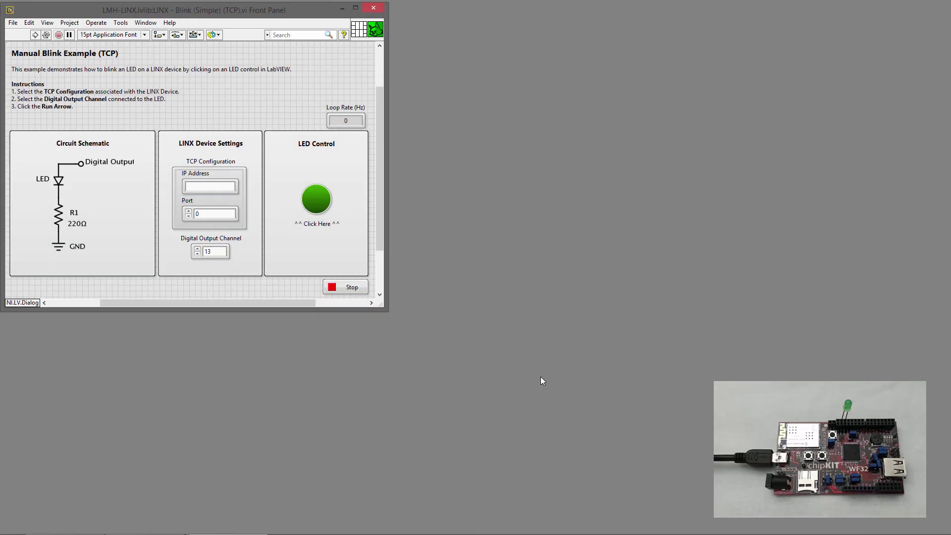
pyautogui.moveTo(235, 18); pyautogui.dragTo(385, 64)
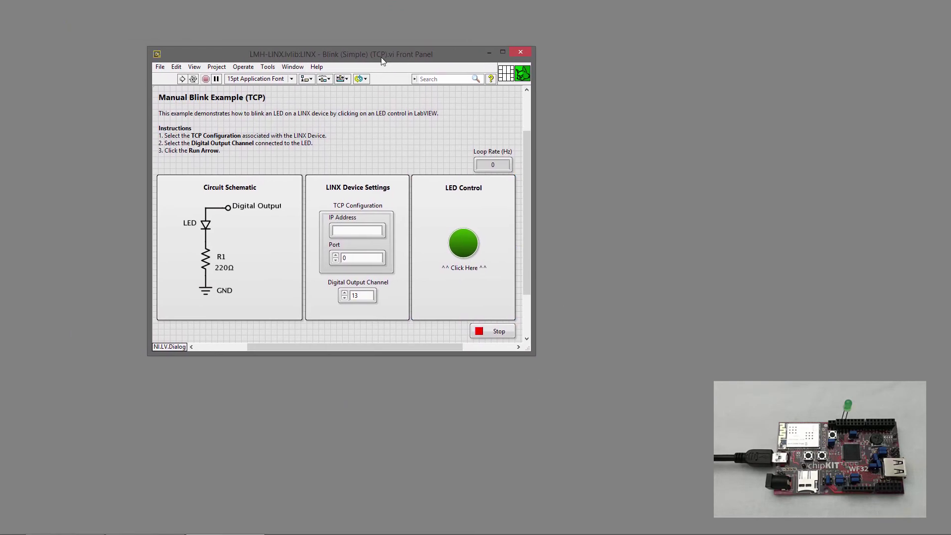
pyautogui.click(349, 232)
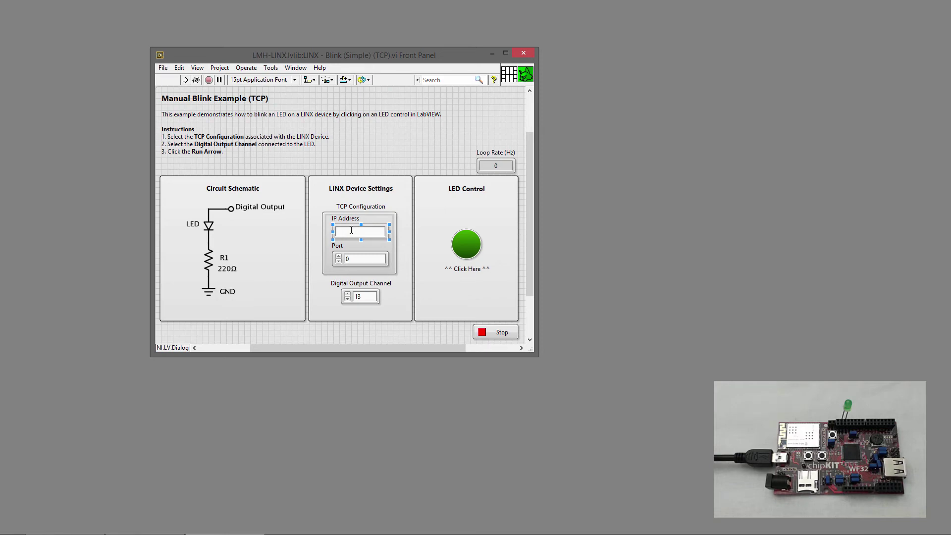
pyautogui.click(350, 255)
# Step: Ping 192.168.1.127 from a Command Prompt, confirming replies, then close the prompt
pyautogui.press('super+r')
pyautogui.write('cmd')
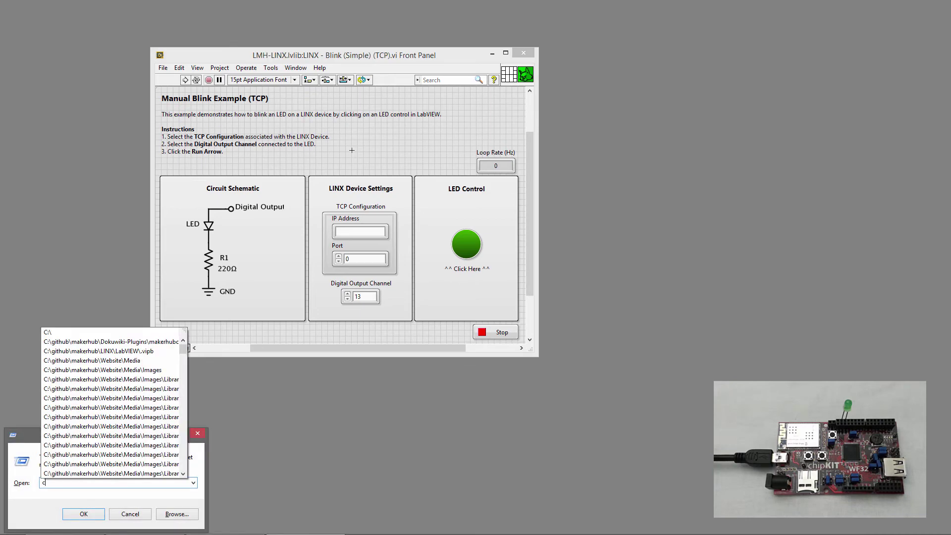
pyautogui.press('Return')
pyautogui.write('pin')
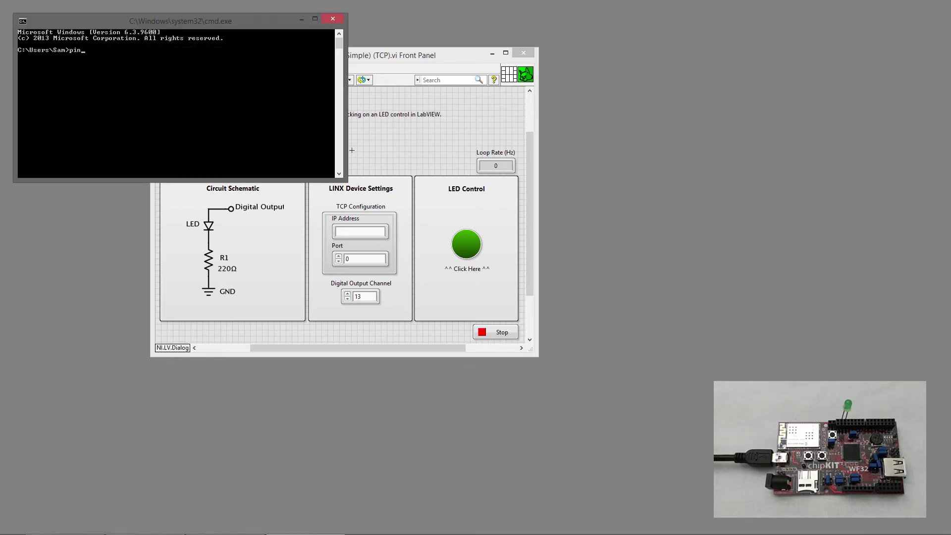
pyautogui.write('g 192.168.1.127')
pyautogui.press('Return')
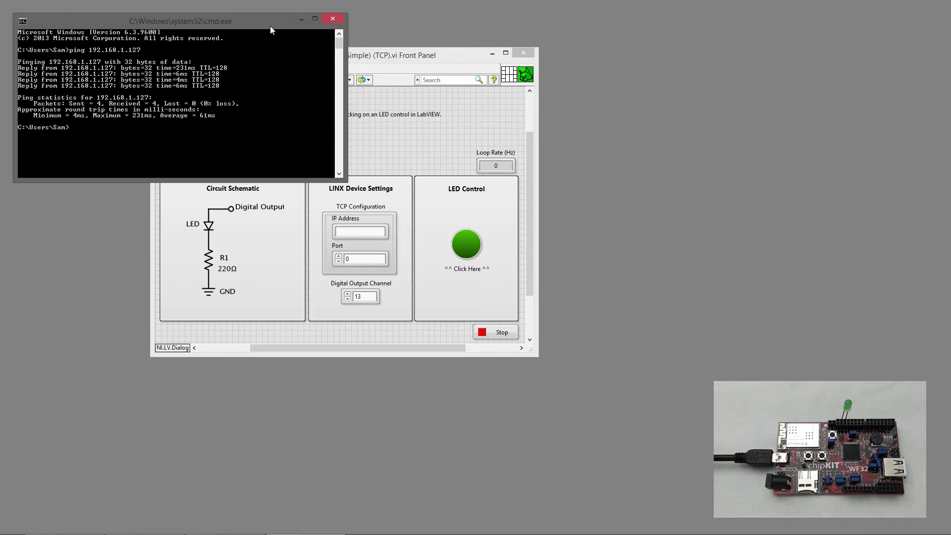
pyautogui.click(333, 19)
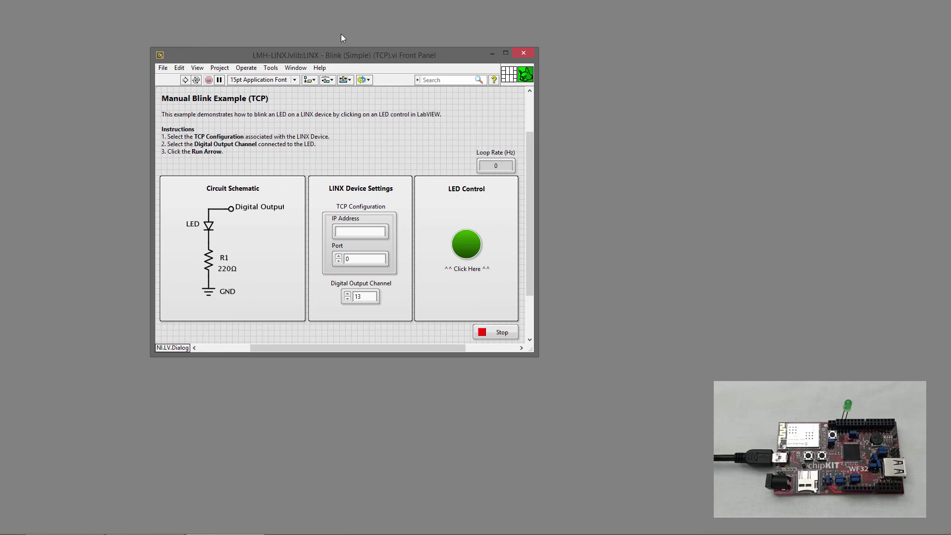
# Step: Enter IP address 192.168.1.127 and port 44300 in the TCP Configuration controls
pyautogui.click(353, 231)
pyautogui.write('192.168.1.127')
pyautogui.doubleClick(377, 258)
pyautogui.write('44300')
# Step: Run the Blink VI and toggle the board's LED on and off repeatedly
pyautogui.click(184, 80)
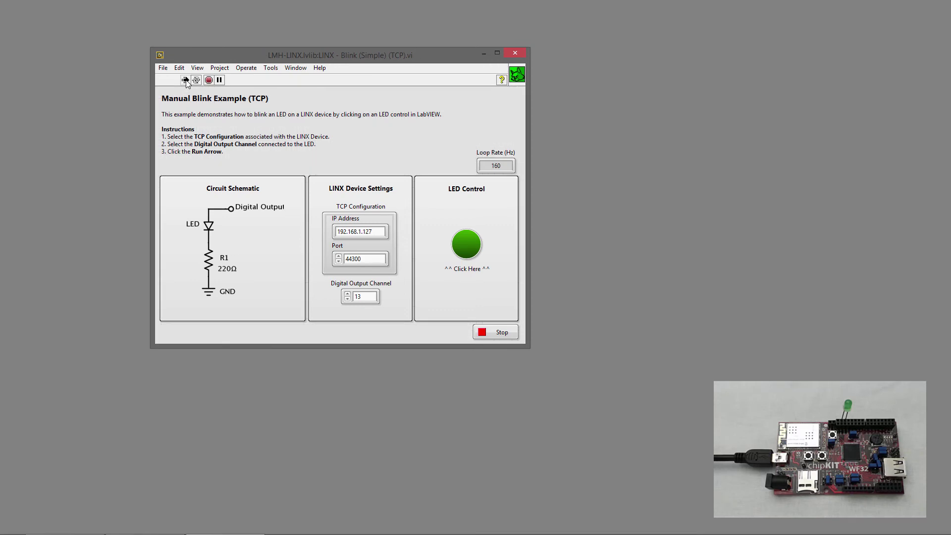
pyautogui.click(468, 251)
pyautogui.click(468, 251)
pyautogui.click(468, 251)
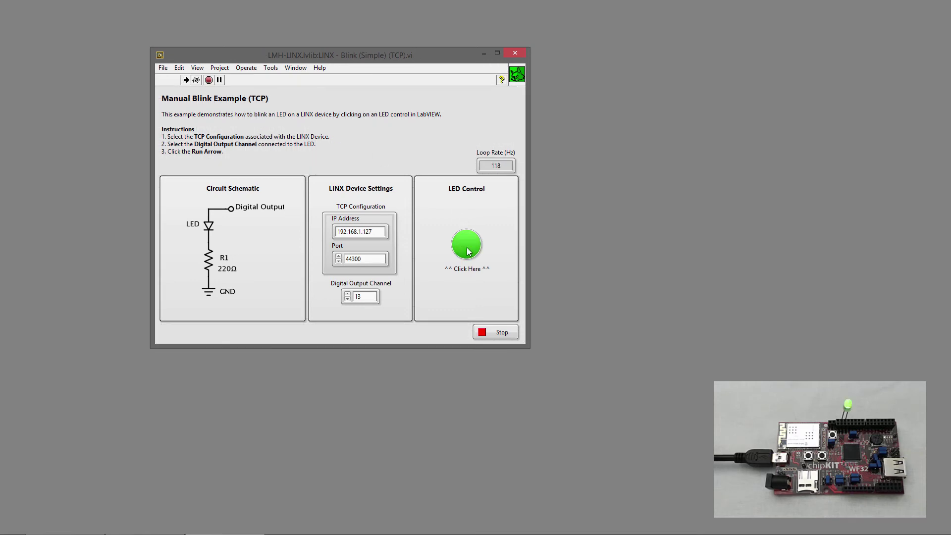
pyautogui.click(468, 251)
pyautogui.click(468, 251)
pyautogui.click(468, 251)
pyautogui.click(468, 251)
pyautogui.click(468, 251)
pyautogui.click(468, 251)
pyautogui.click(466, 250)
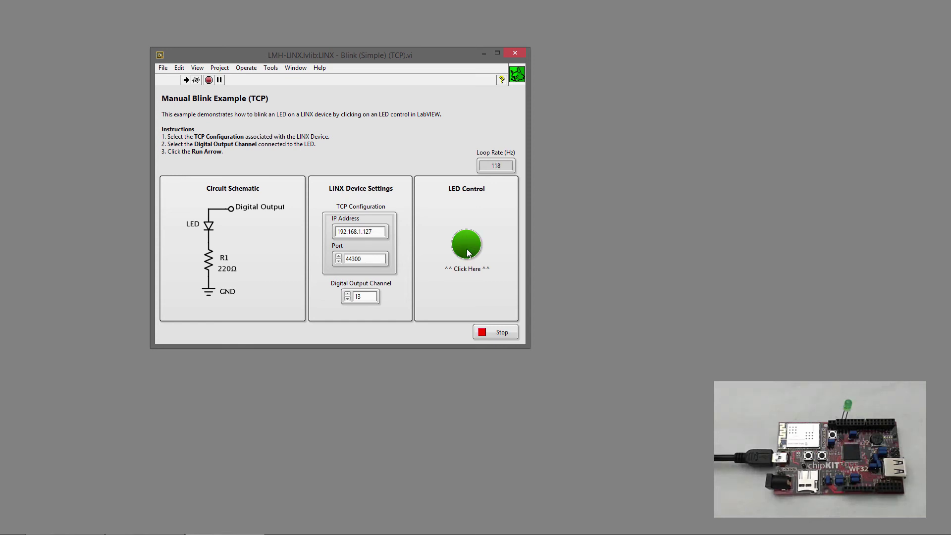
pyautogui.click(467, 251)
pyautogui.click(466, 250)
pyautogui.click(468, 253)
pyautogui.click(468, 252)
# Step: Stop the VI, inspect the TCP Configuration and Open nodes on the block diagram, then return to the front panel
pyautogui.click(504, 331)
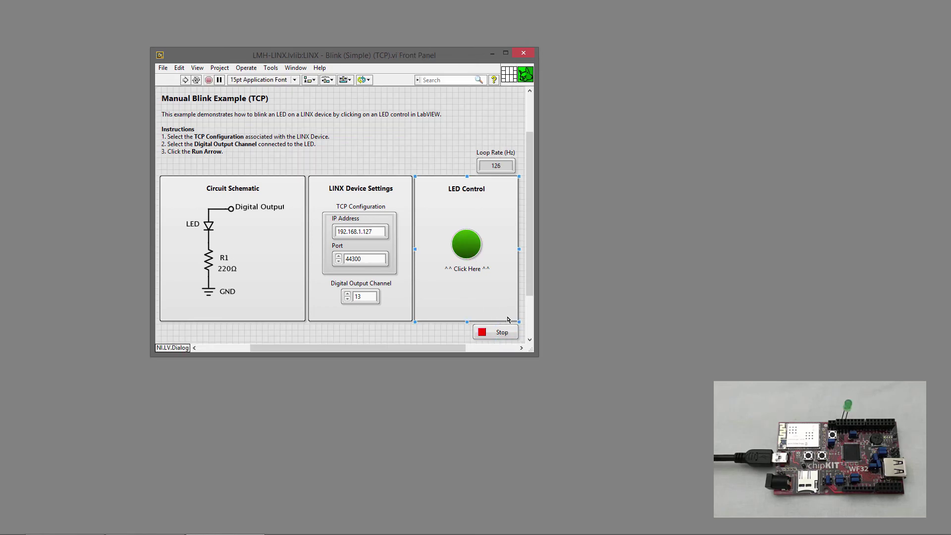
pyautogui.hotkey('ctrl', 'e')
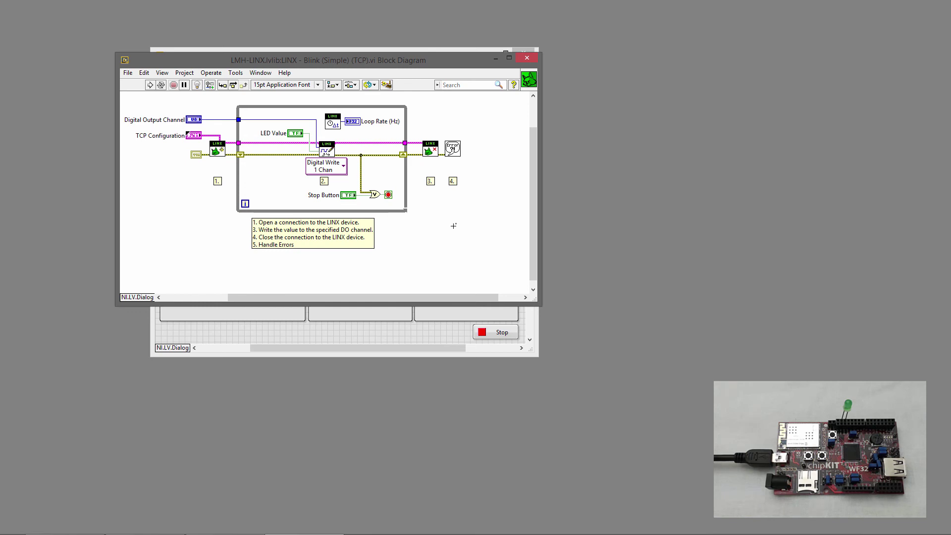
pyautogui.moveTo(134, 129); pyautogui.dragTo(218, 155)
pyautogui.hotkey('ctrl', 'e')
pyautogui.click(350, 162)
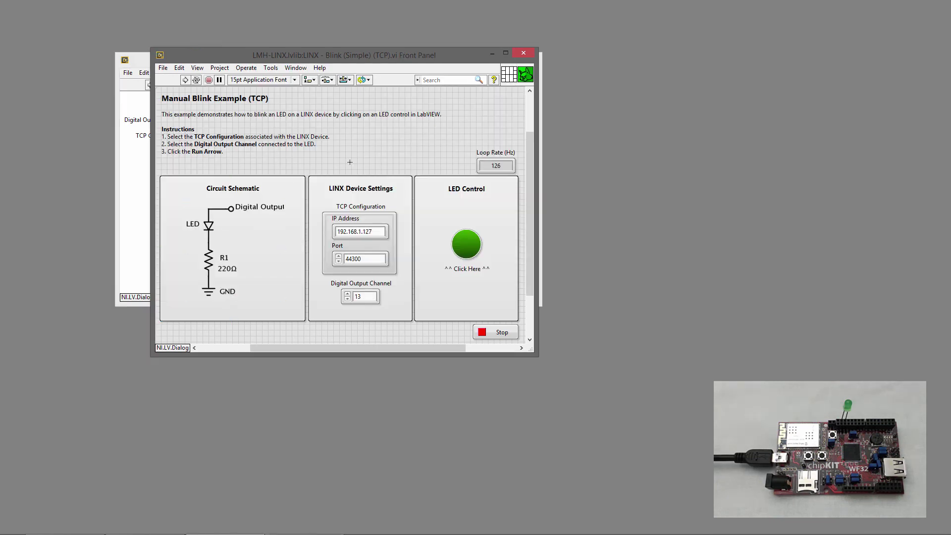